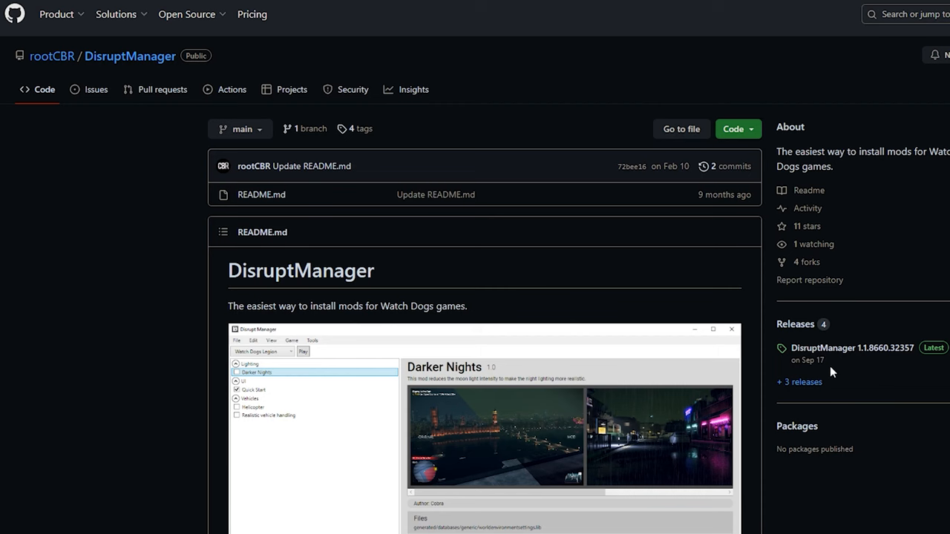
Step: Get the DisruptManager 1.1.8660.32357 release from the rootCBR/DisruptManager Releases page
click(831, 349)
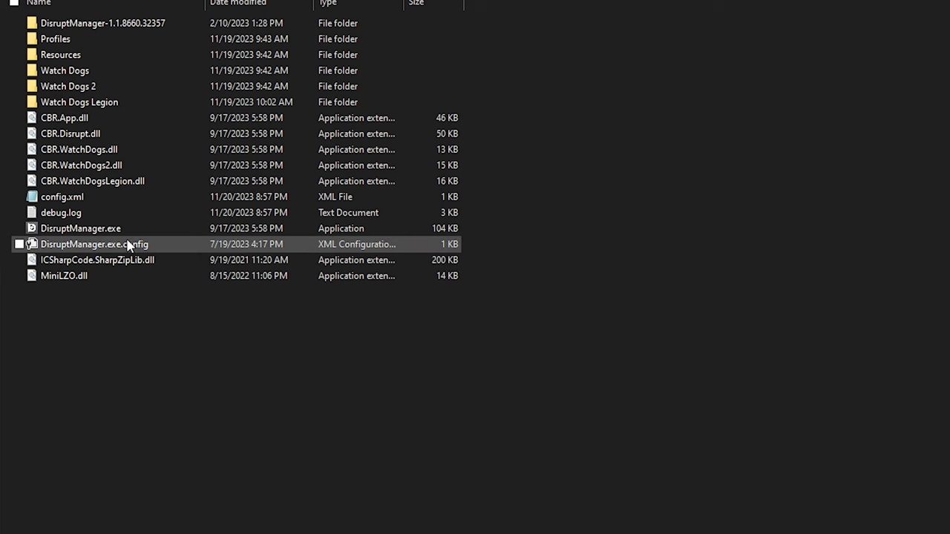
Step: Launch DisruptManager.exe and tick the Watch Dogs, Watch Dogs 2 and Watch Dogs Legion profiles
double_click(127, 229)
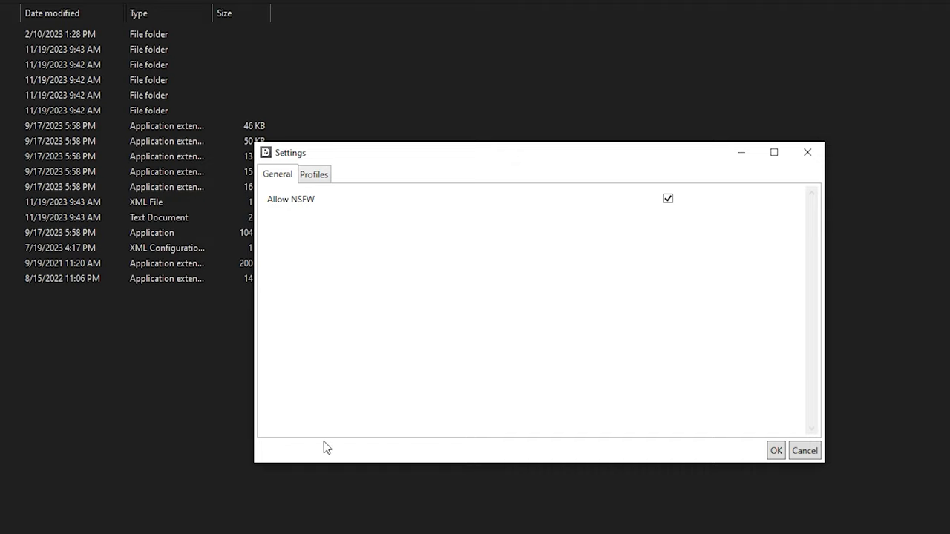
click(323, 175)
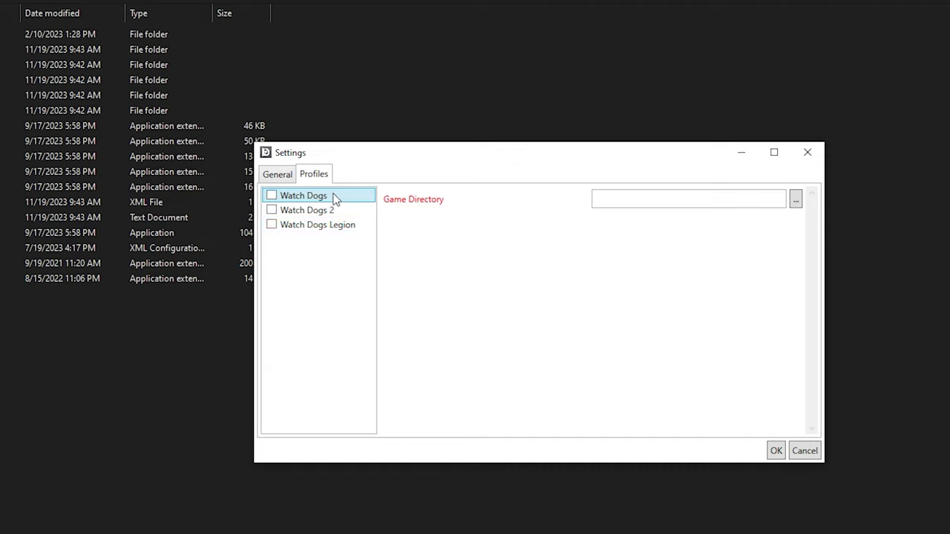
click(272, 195)
click(272, 210)
Step: Browse for the Game Directory and choose the Watch_Dogs folder in the Steam library
click(796, 199)
scroll(592, 396, down, 4)
scroll(560, 391, down, 2)
scroll(561, 391, down, 3)
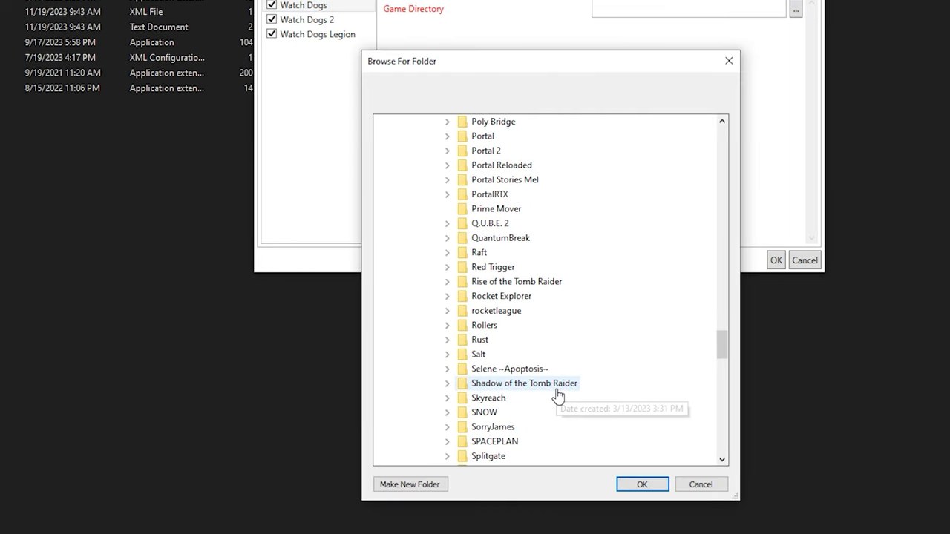
scroll(556, 394, down, 3)
scroll(556, 393, down, 3)
scroll(547, 364, down, 5)
scroll(540, 412, down, 7)
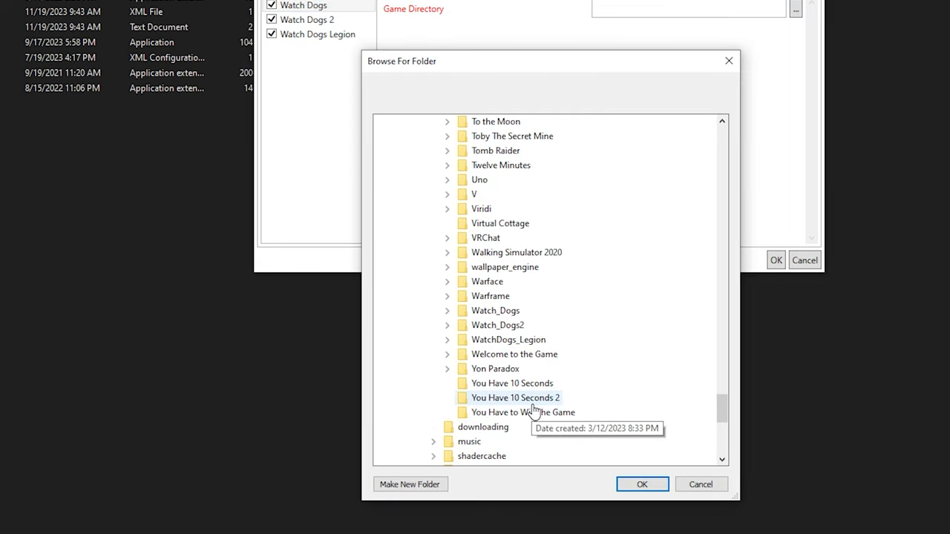
scroll(519, 401, up, 1)
click(507, 356)
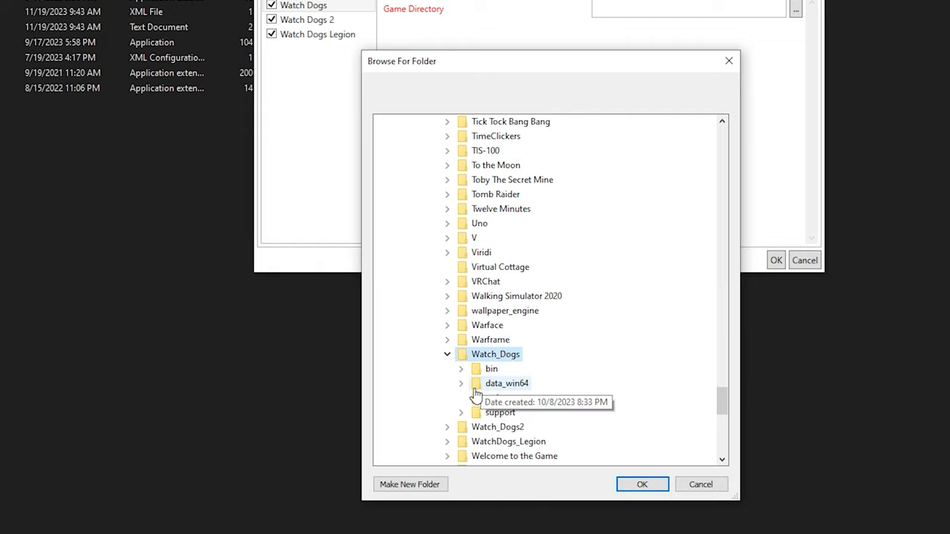
click(642, 487)
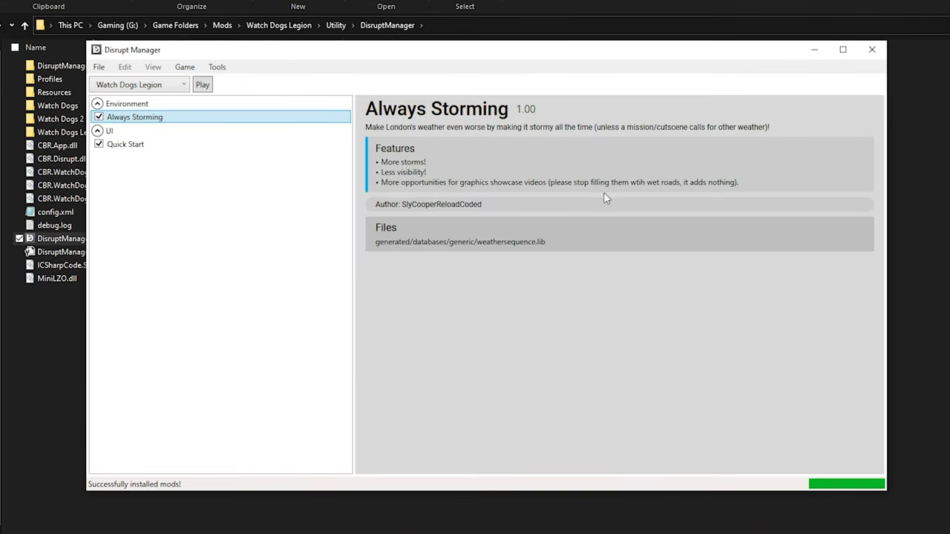
Step: Launch Watch Dogs Legion from Disrupt Manager with the Always Storming mod installed
click(126, 144)
click(202, 85)
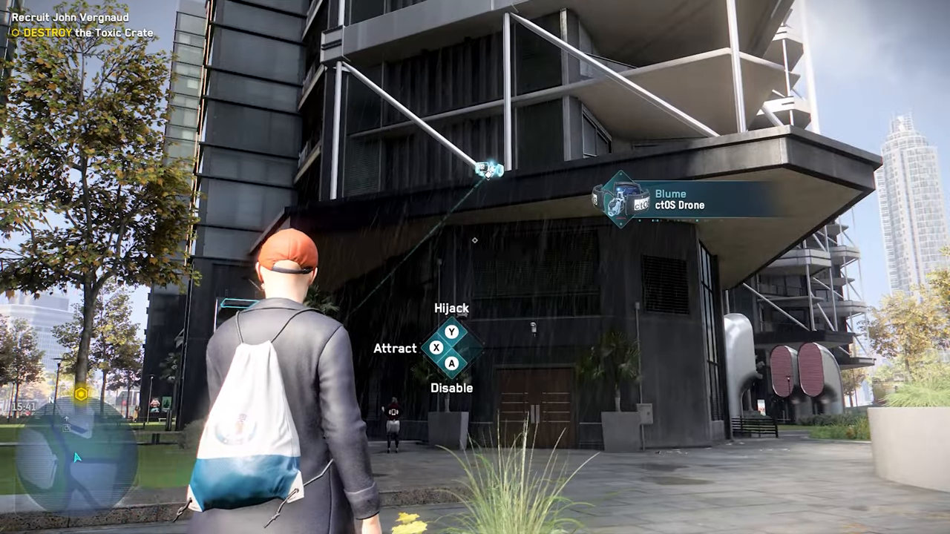
Step: Hijack the ctOS drone and fly it up above the vents in the rainy street
key(y)
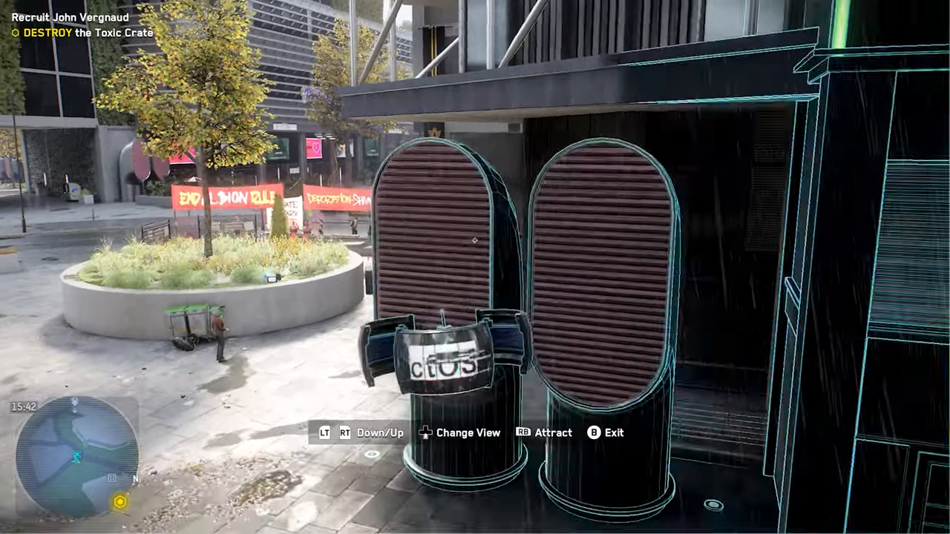
key(a)
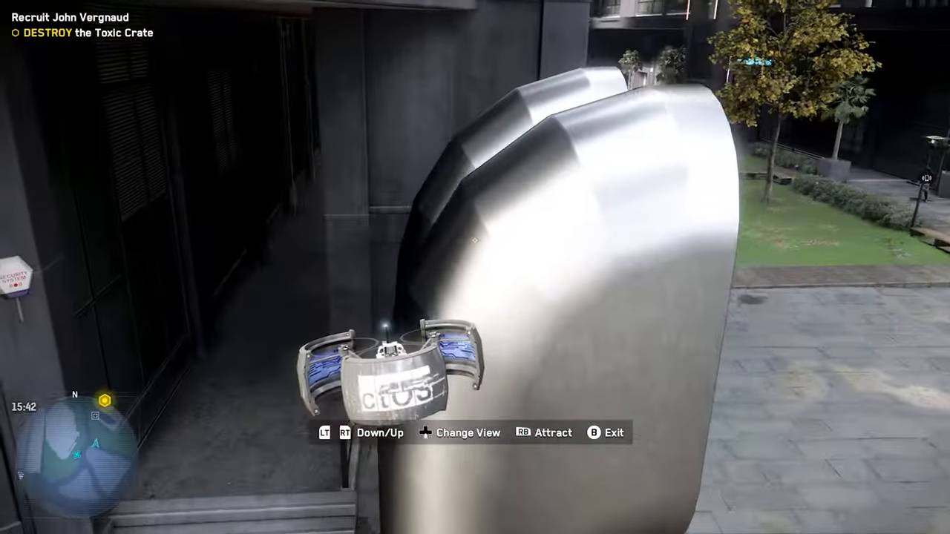
key(space)
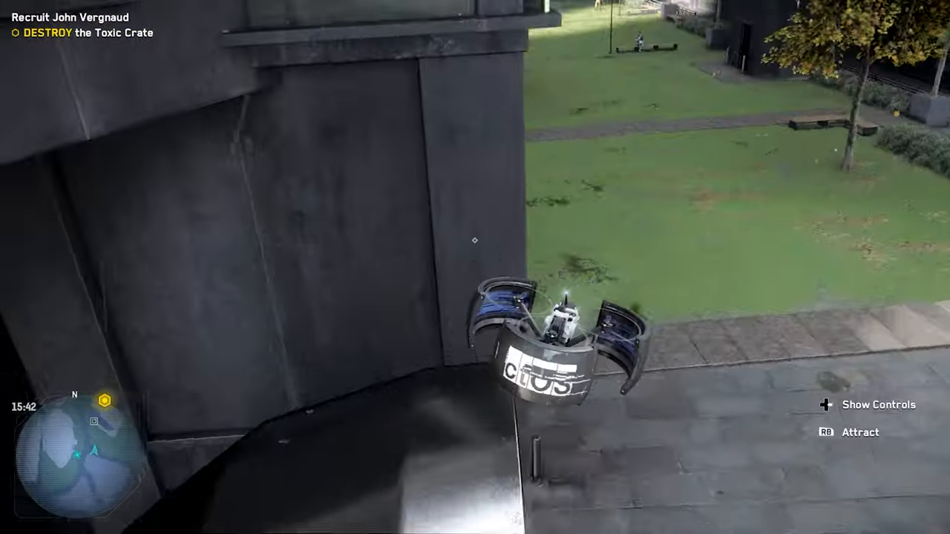